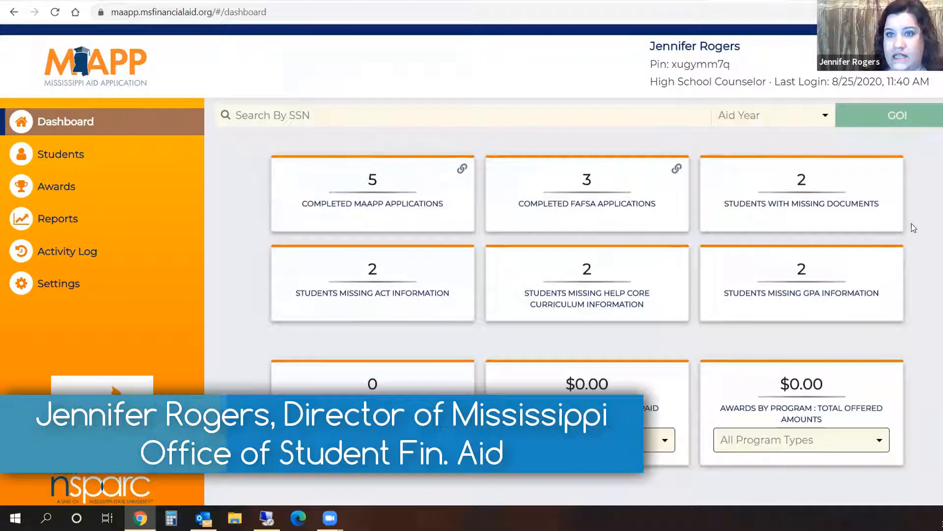
- Review the dashboard's summaries of completed applications, missing student information and awards by program
scroll(912, 223, "up", 2)
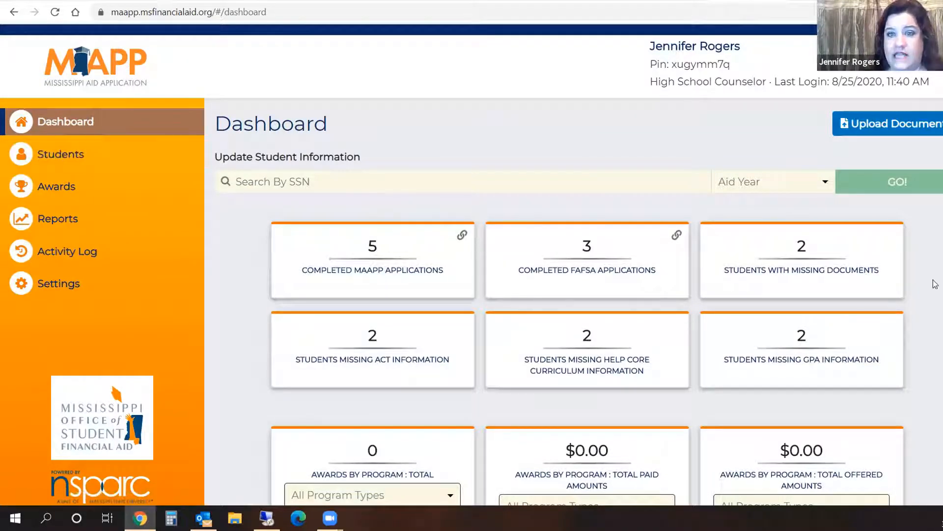
scroll(940, 283, "down", 1)
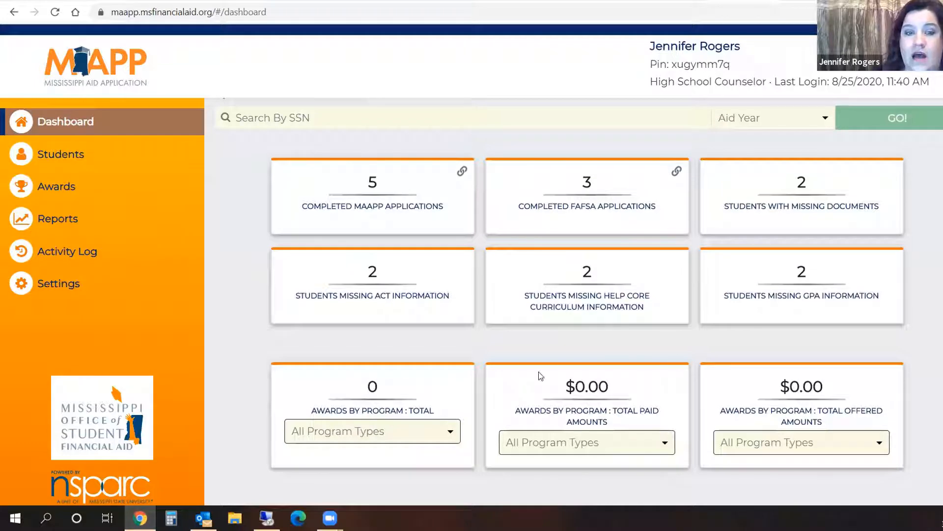
scroll(580, 398, "down", 1)
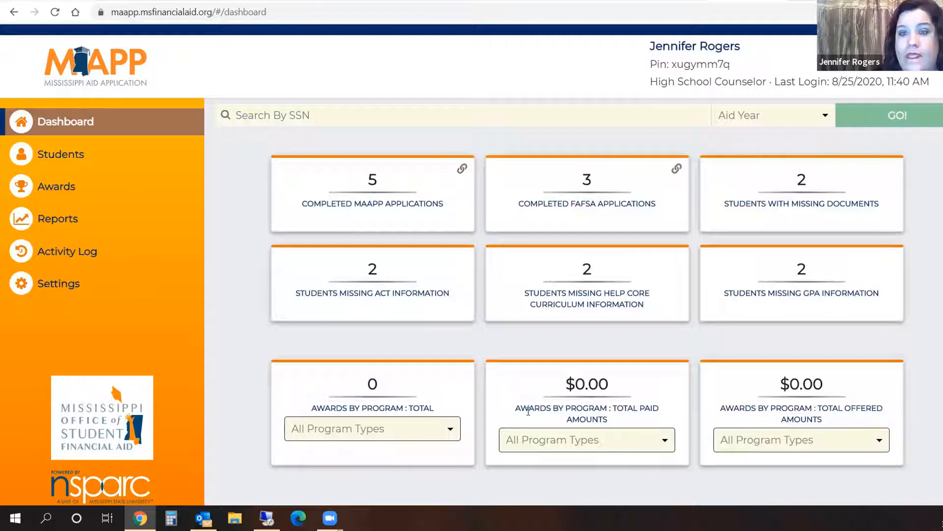
scroll(471, 379, "up", 2)
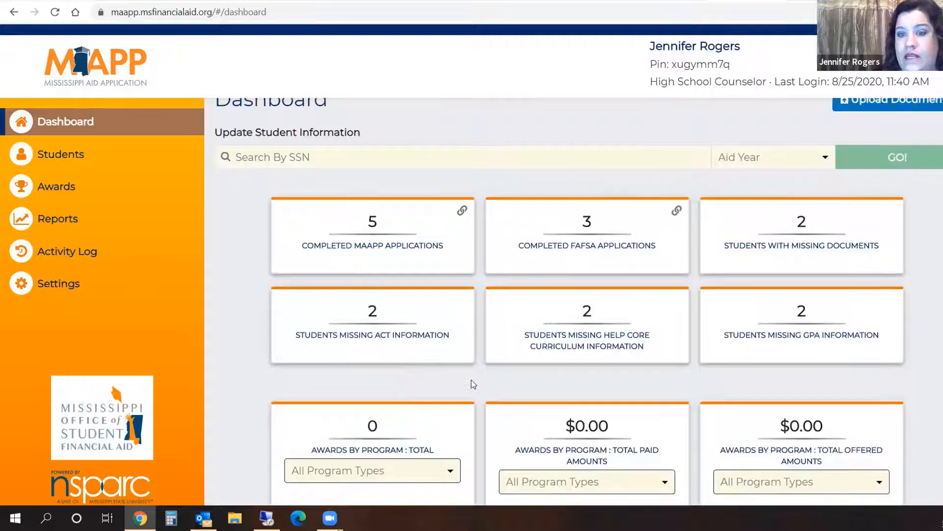
scroll(589, 381, "down", 2)
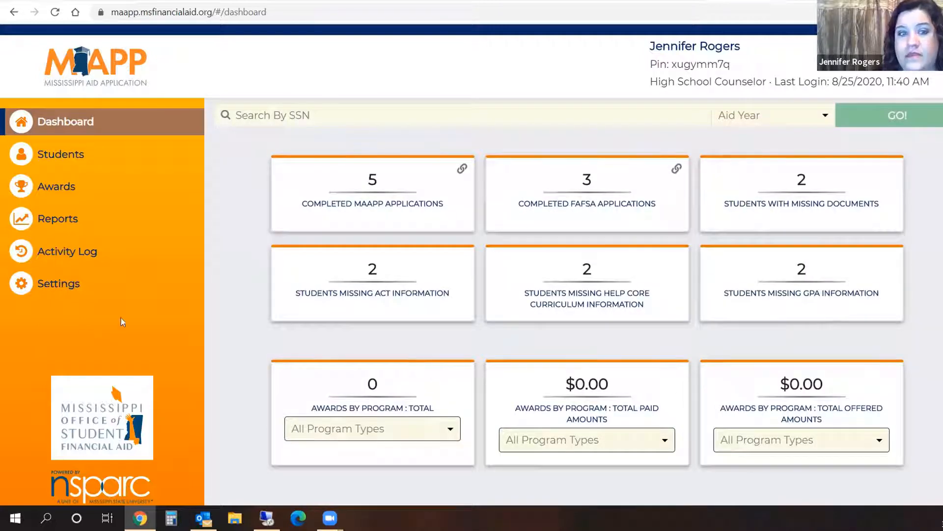
scroll(122, 323, "up", 2)
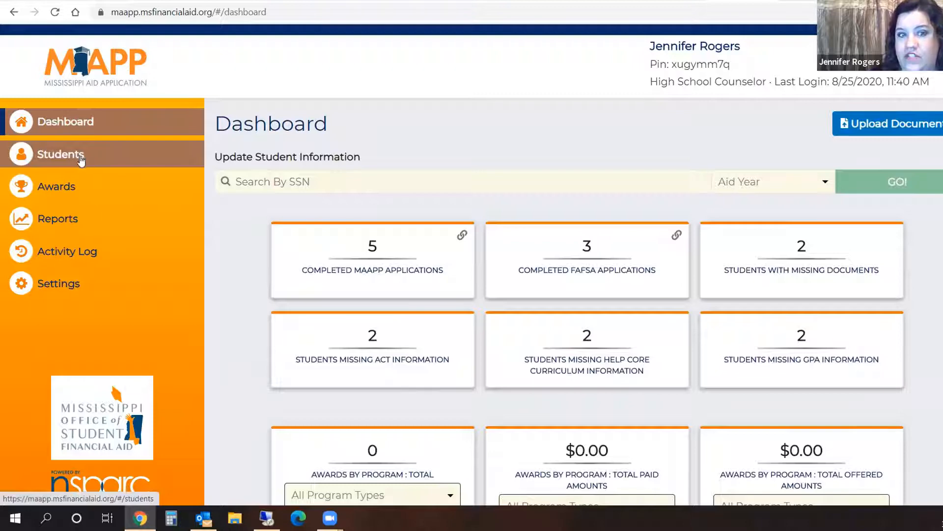
- Open the student list for aid year 2021-2022 and filter it to high school graduation year 2021
left_click(106, 169)
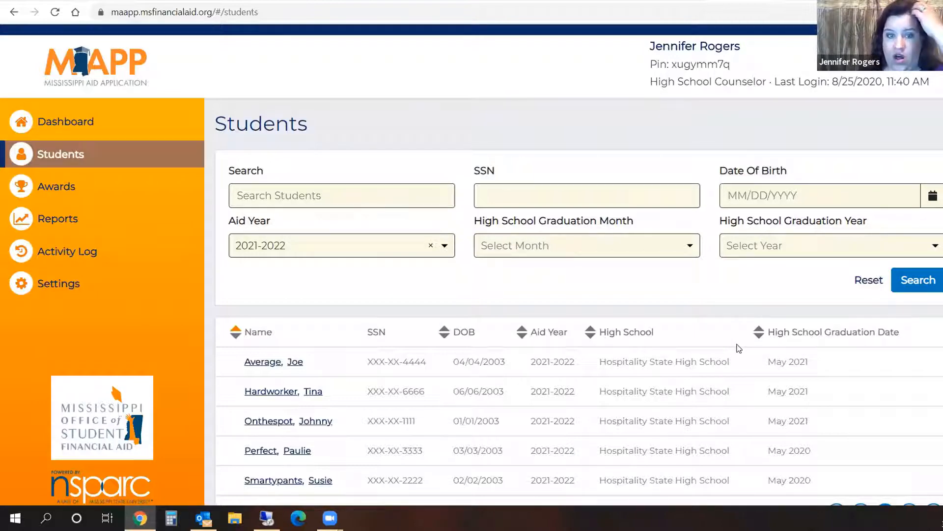
scroll(738, 348, "down", 1)
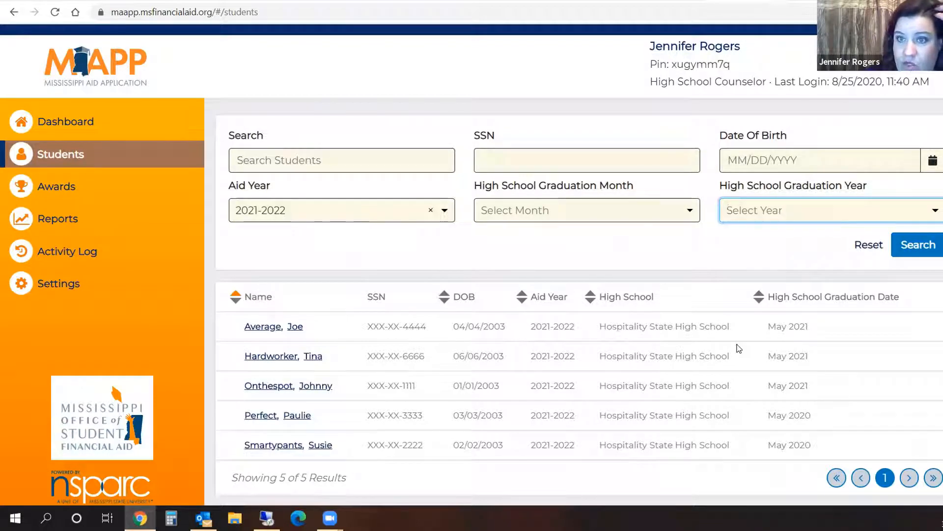
left_click(935, 209)
left_click(739, 236)
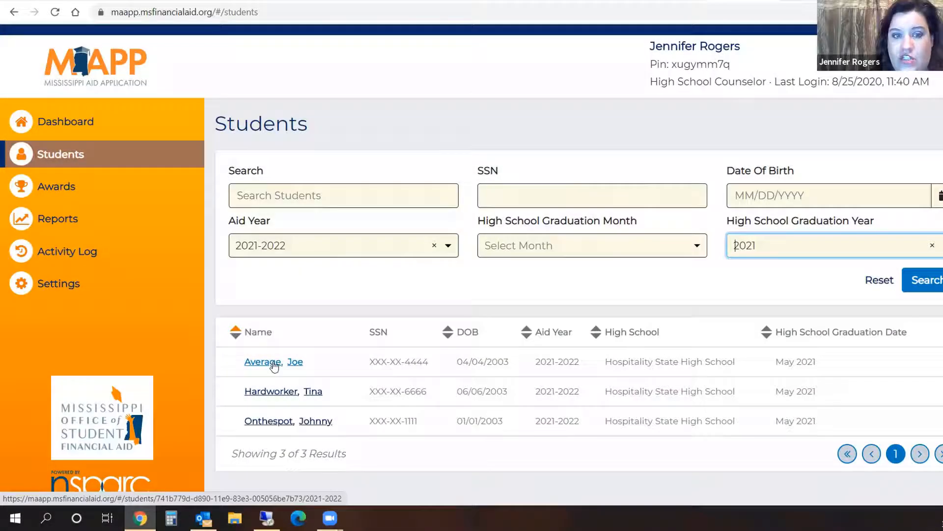
- Open the first listed student's details and review the overview, applicant and academic information
left_click(277, 365)
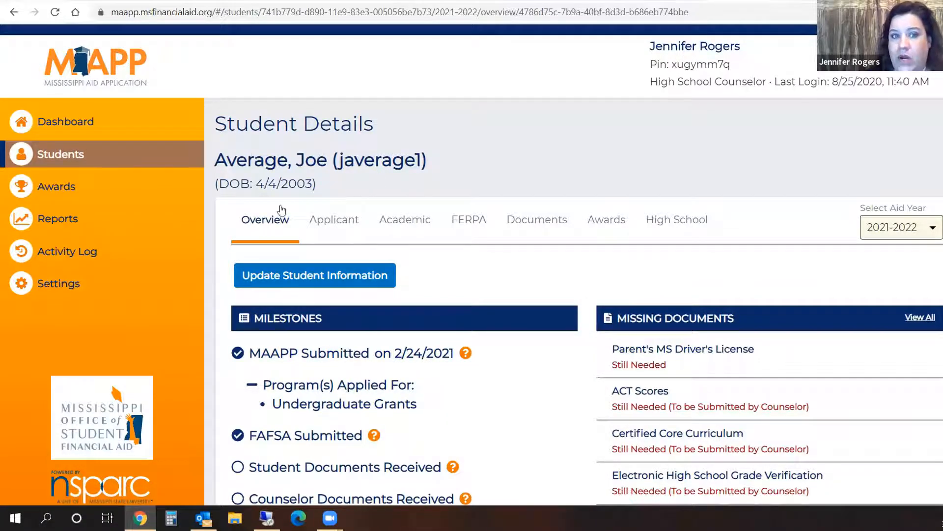
scroll(530, 274, "down", 2)
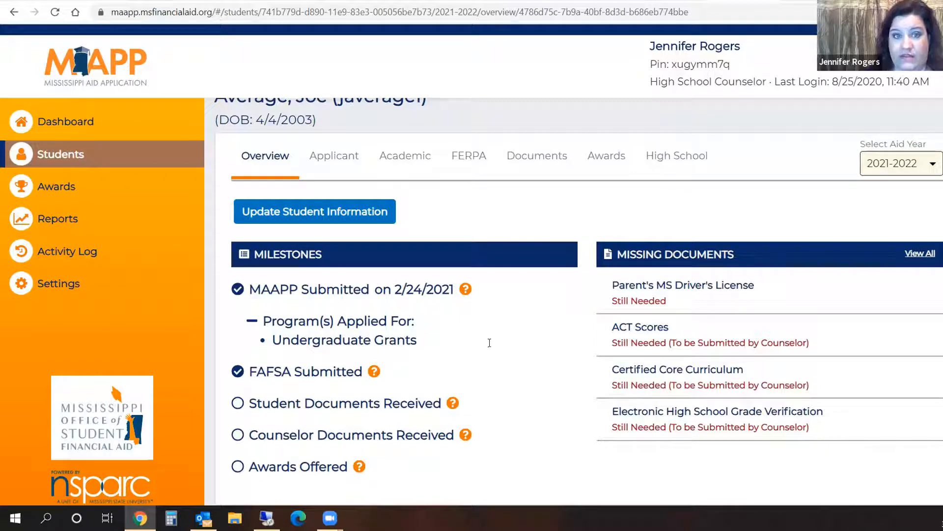
left_click(335, 157)
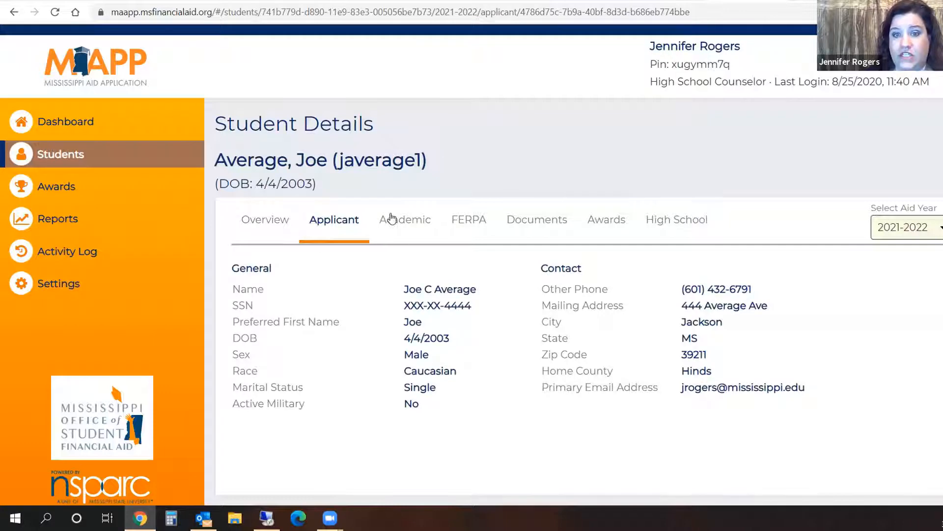
left_click(403, 229)
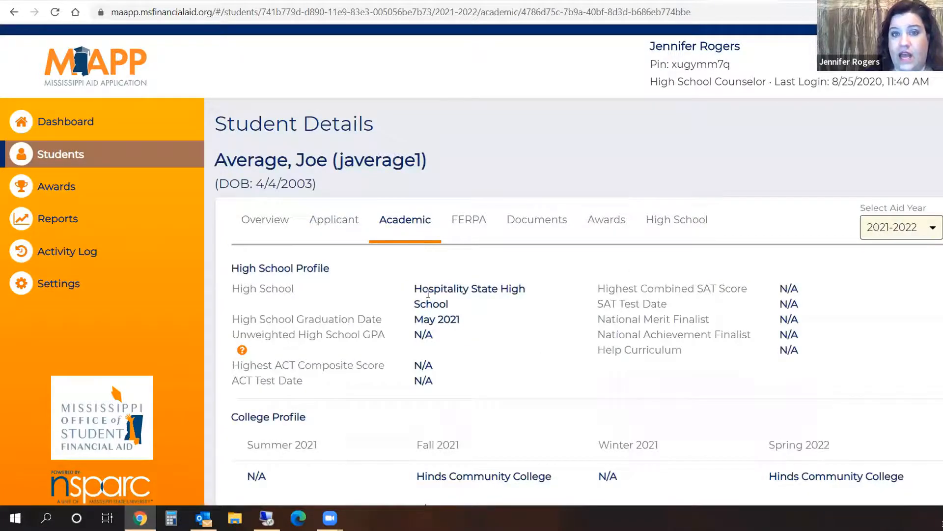
scroll(424, 294, "down", 2)
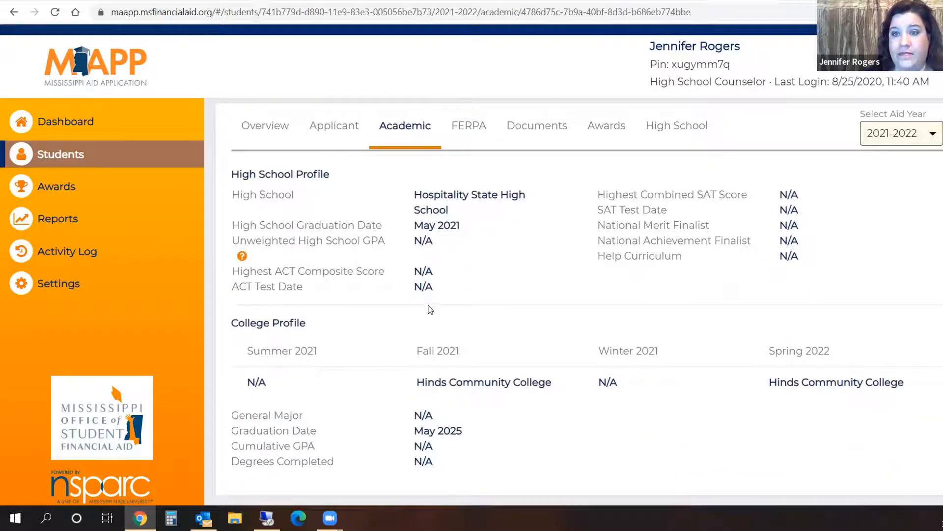
scroll(427, 307, "up", 2)
scroll(429, 307, "down", 2)
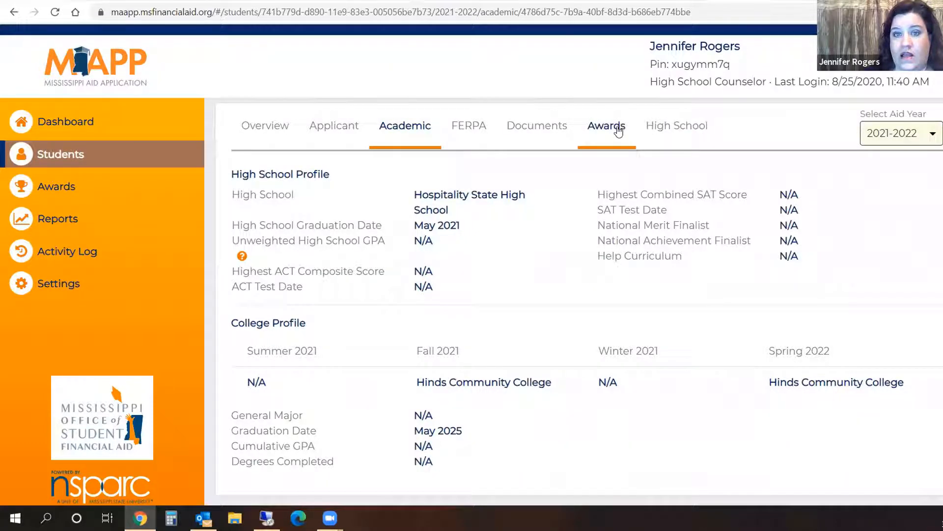
- Open the student's high school information for editing and set the unweighted high school GPA to 2.5
left_click(676, 126)
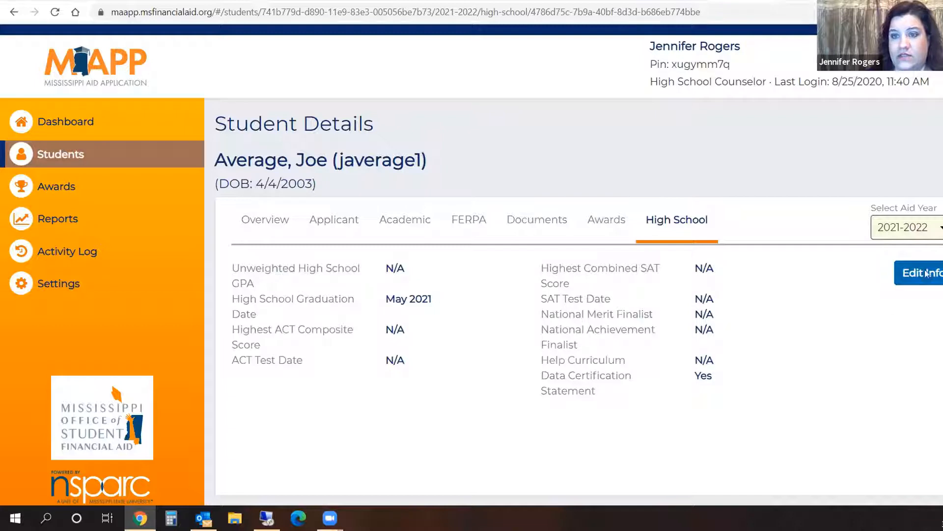
left_click(917, 273)
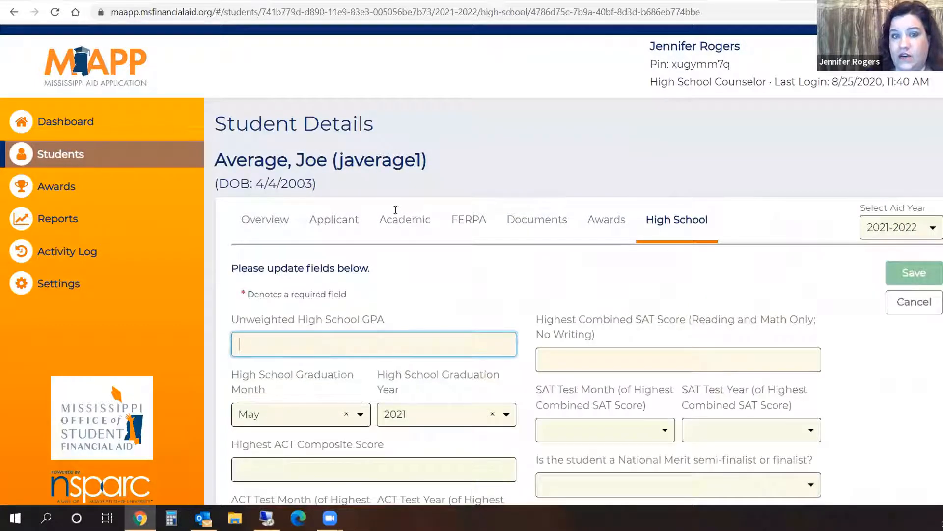
scroll(390, 212, "down", 2)
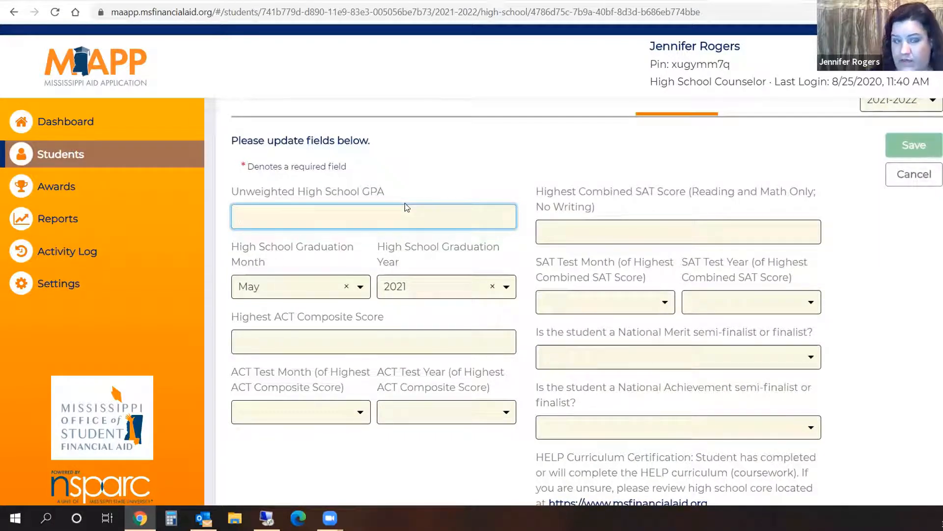
type("2.5")
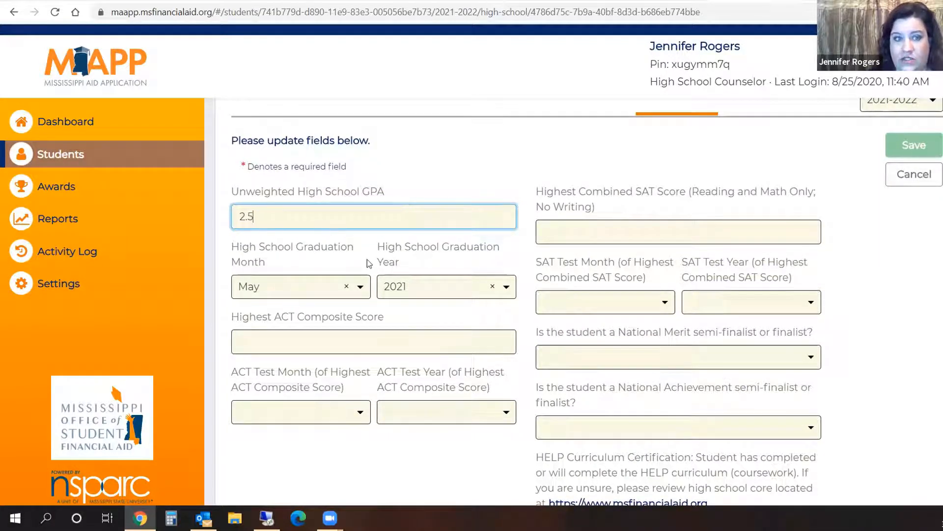
- Enter 24 as the highest ACT composite score, with January 2021 as its test month and year
left_click(347, 338)
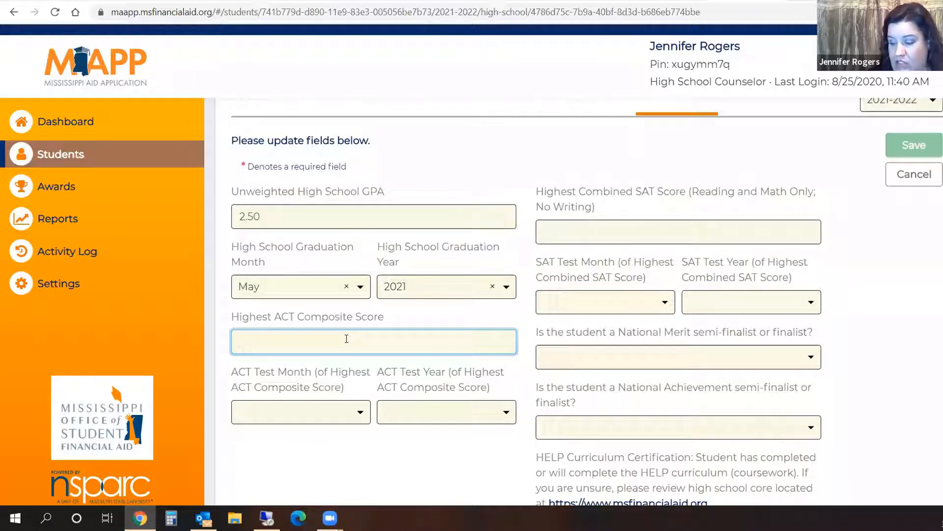
type("24")
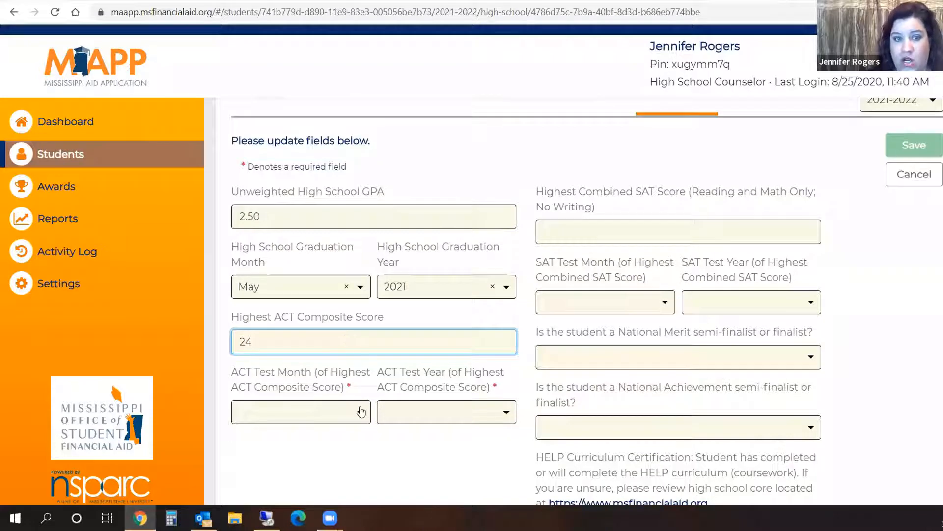
left_click(360, 411)
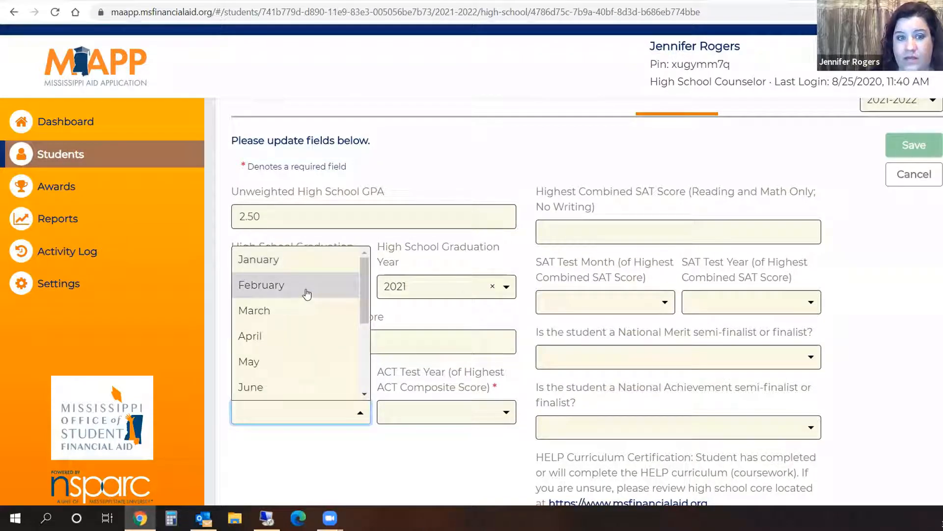
left_click(307, 291)
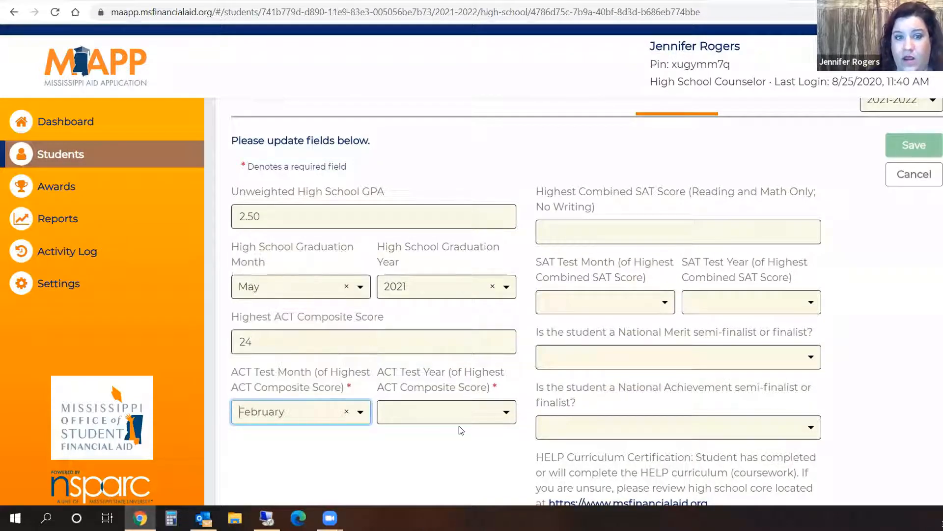
left_click(506, 412)
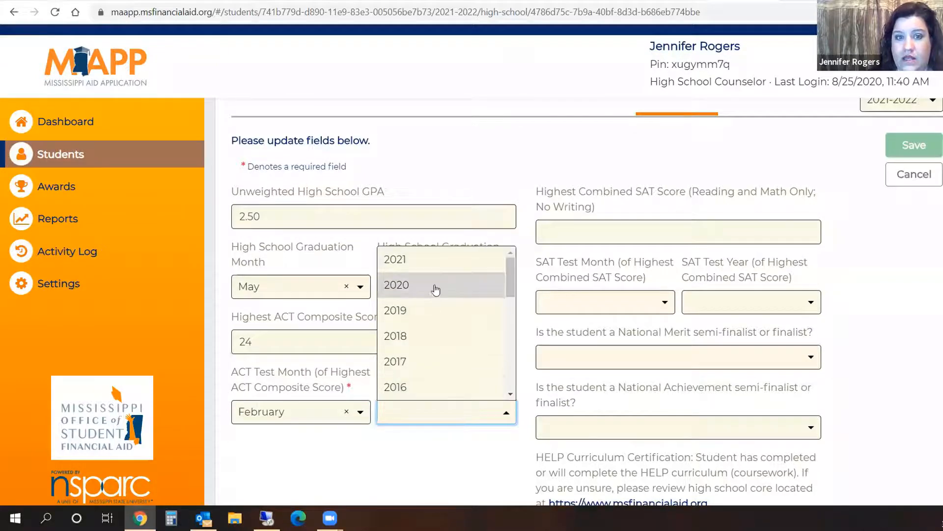
left_click(442, 265)
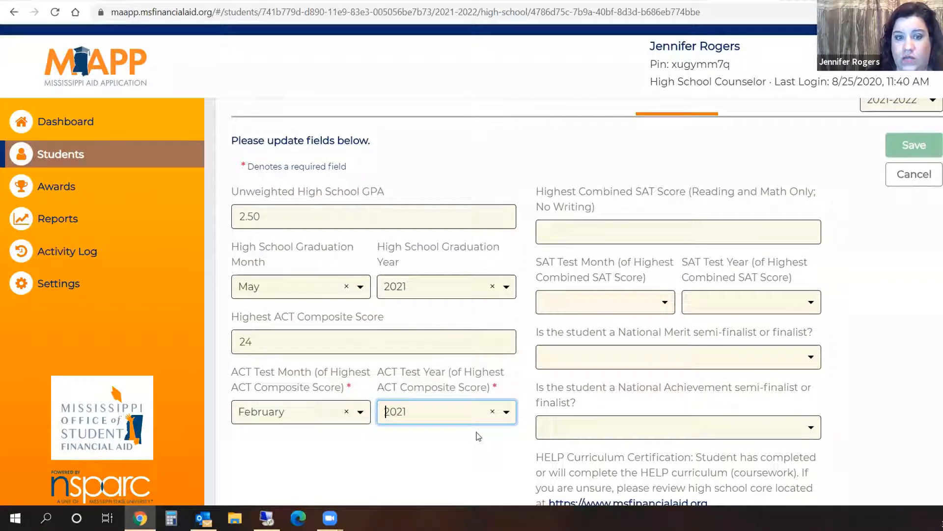
left_click(359, 412)
left_click(280, 268)
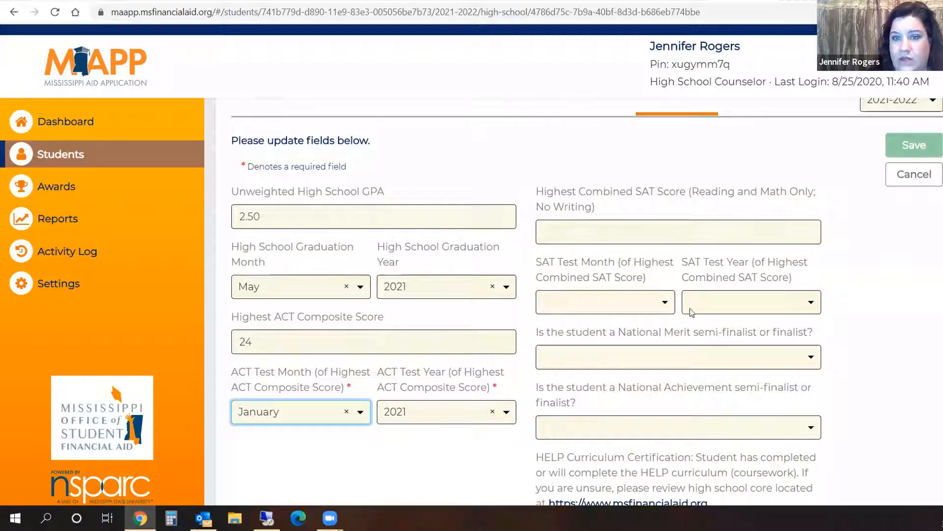
- Set the student's HELP Curriculum Certification to Yes
scroll(765, 336, "down", 1)
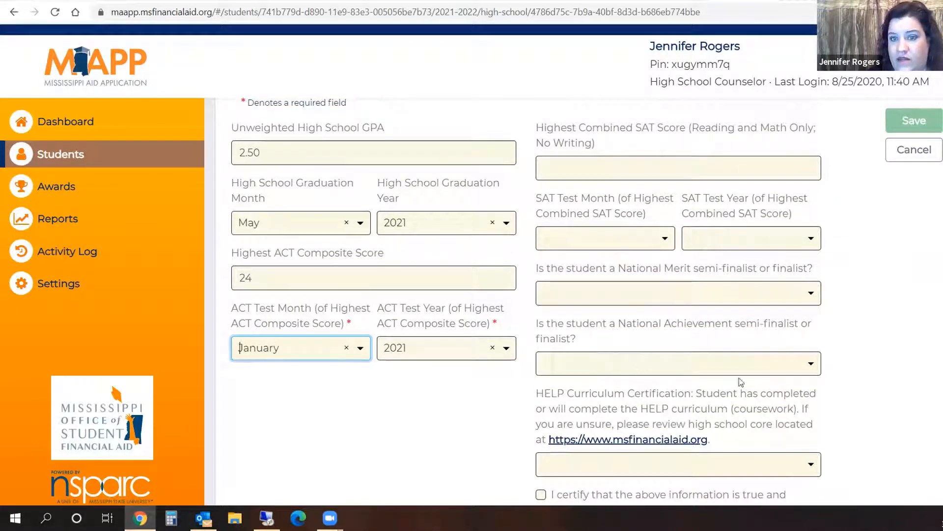
scroll(702, 370, "down", 1)
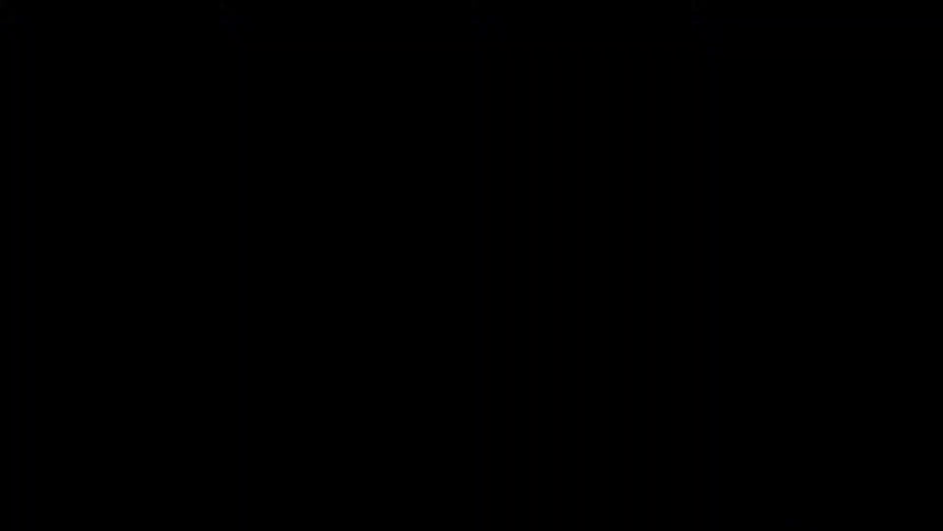
left_click(811, 391)
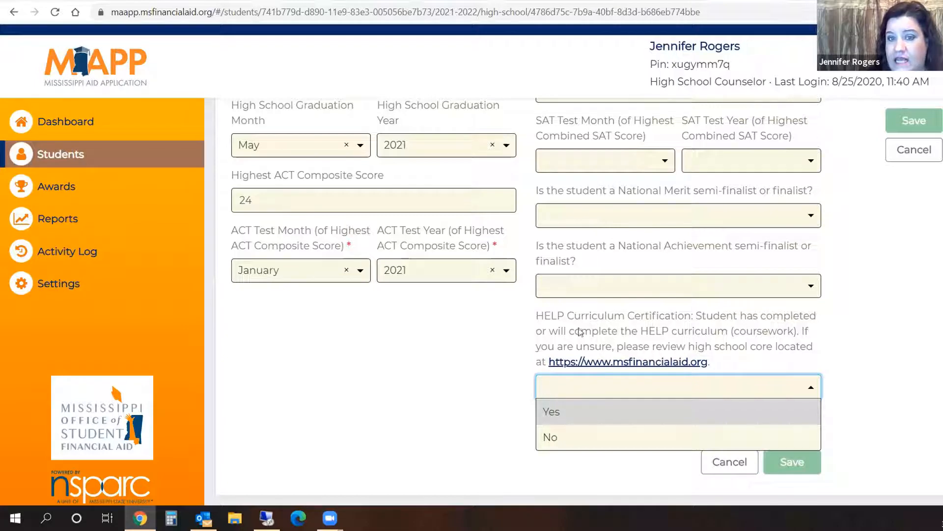
left_click(552, 404)
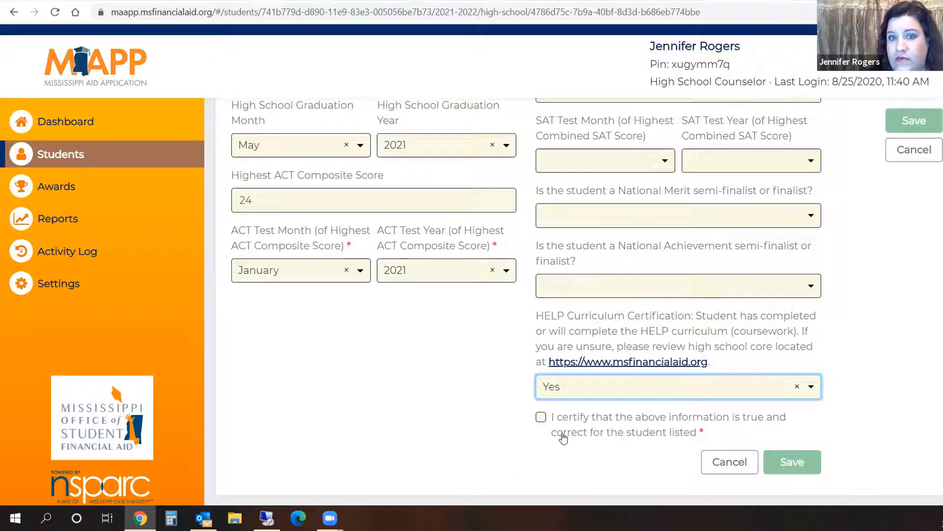
- Certify that the student's information is true and correct, and save the high school record
scroll(563, 437, "up", 3)
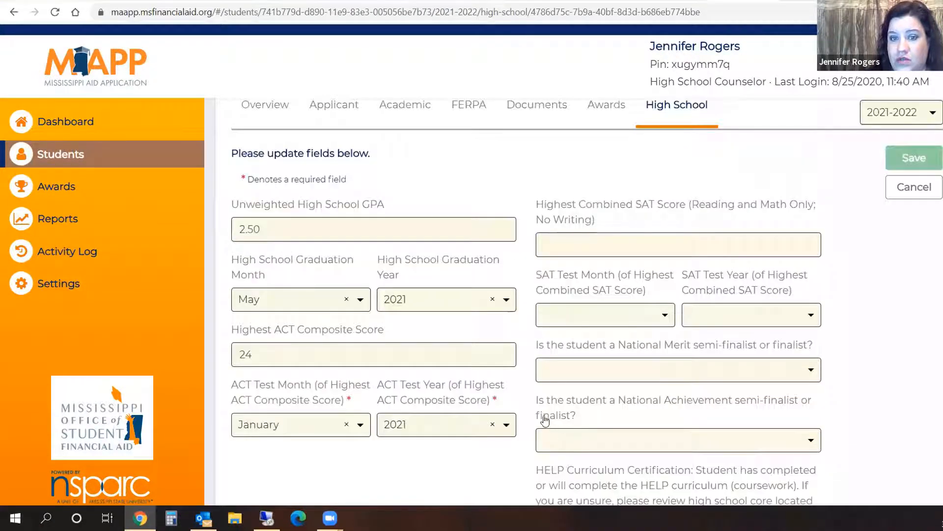
scroll(545, 421, "down", 3)
left_click(776, 432)
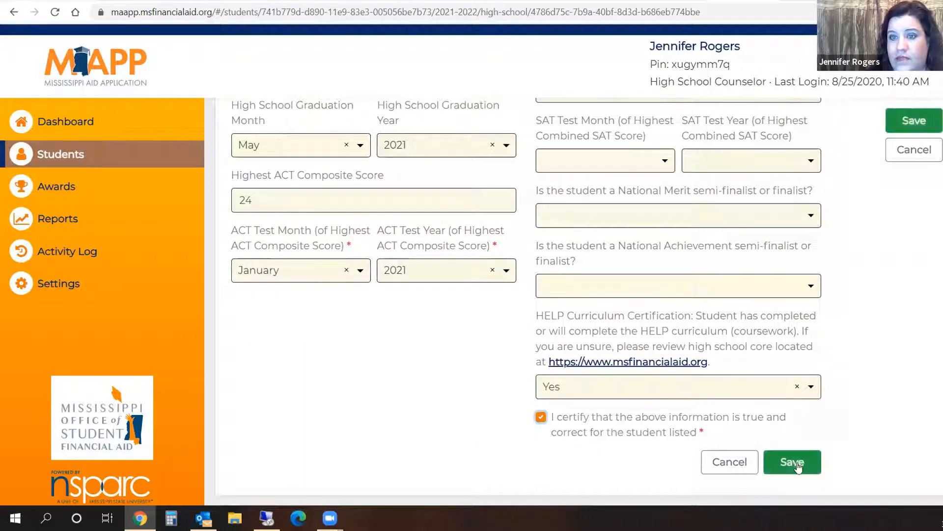
left_click(798, 465)
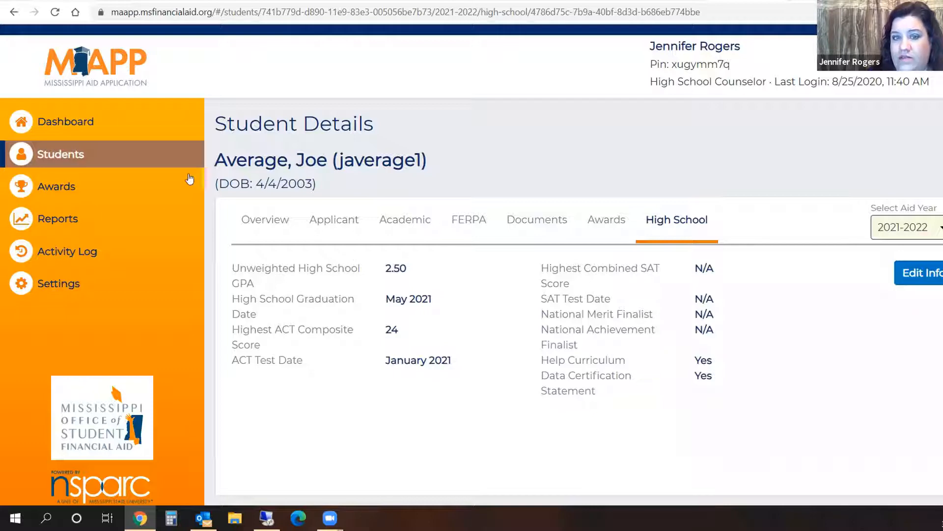
- Return to the student's overview to check the milestones and missing documents
left_click(290, 222)
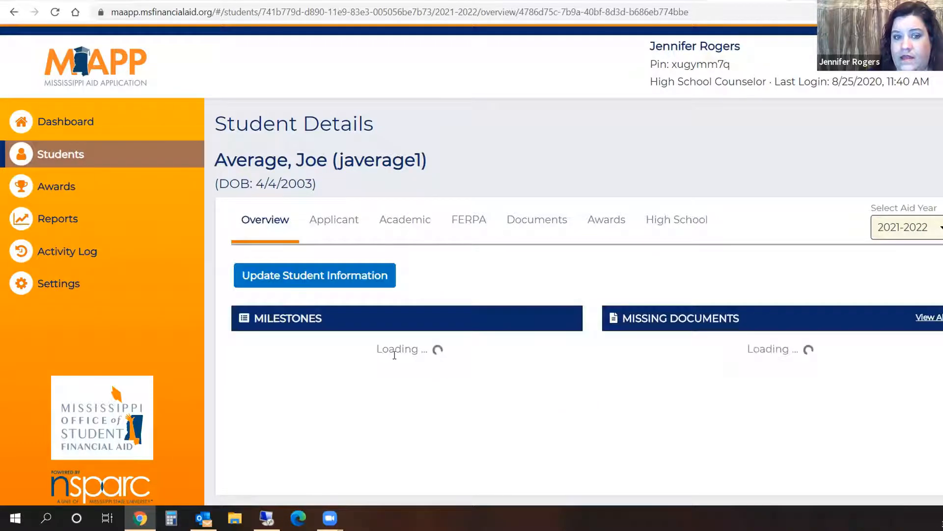
scroll(372, 354, "down", 1)
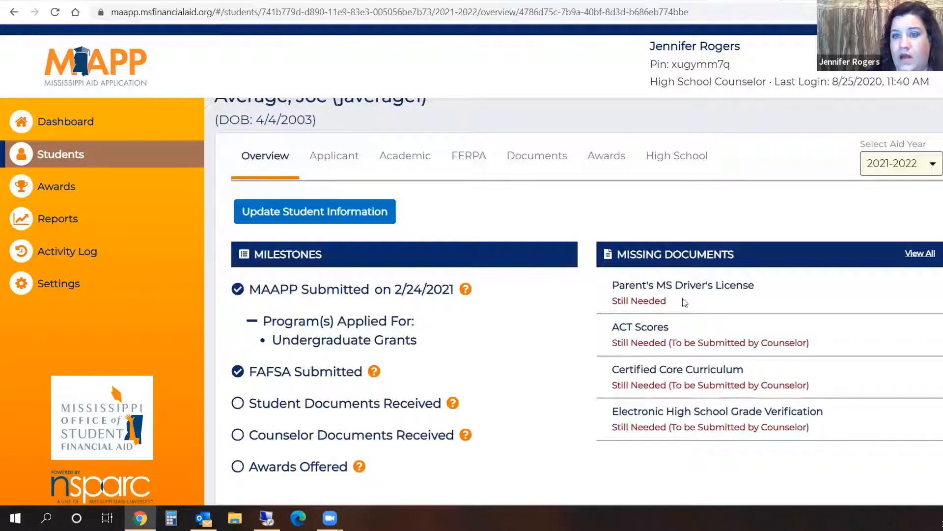